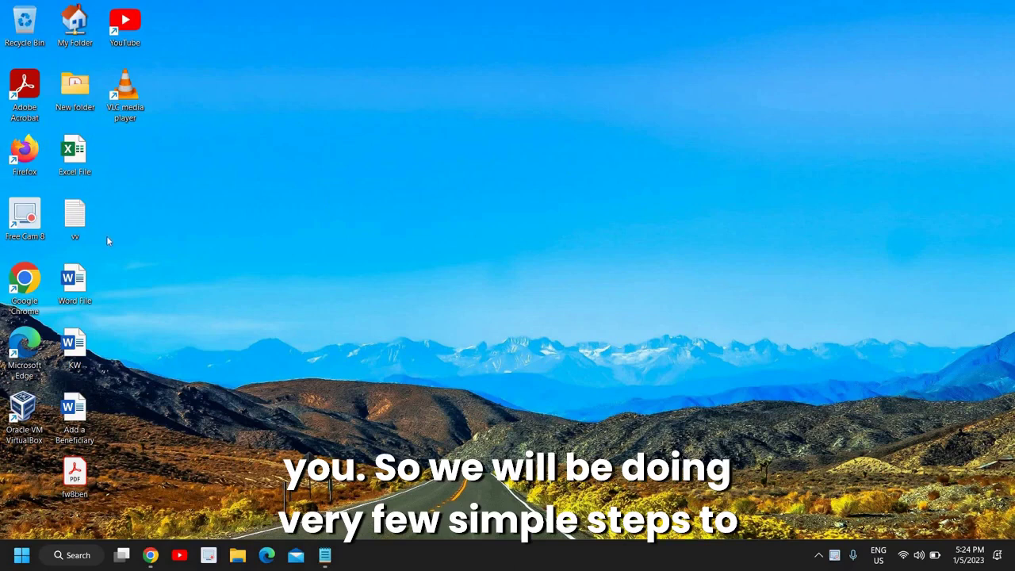
# - Move the VLC media player shortcut to an empty desktop area, run it as administrator and close its window
pyautogui.moveTo(125, 91); pyautogui.dragTo(179, 292)
pyautogui.click(116, 282)
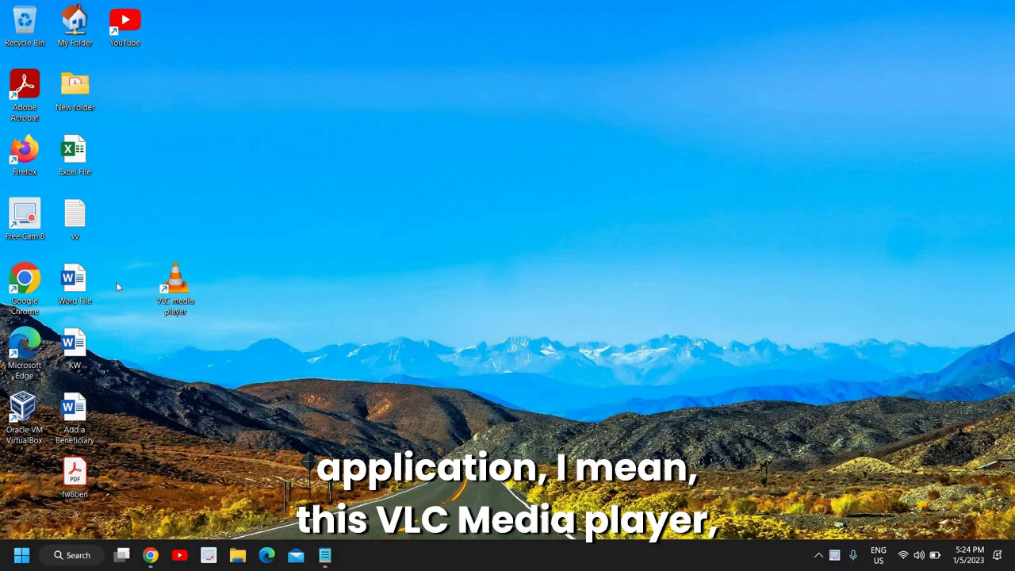
pyautogui.rightClick(176, 287)
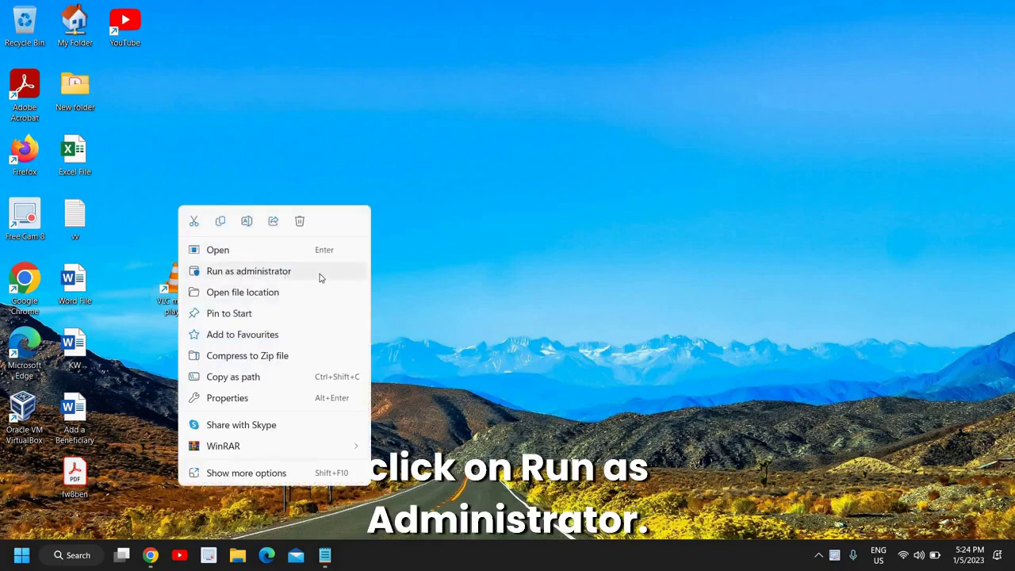
pyautogui.click(271, 273)
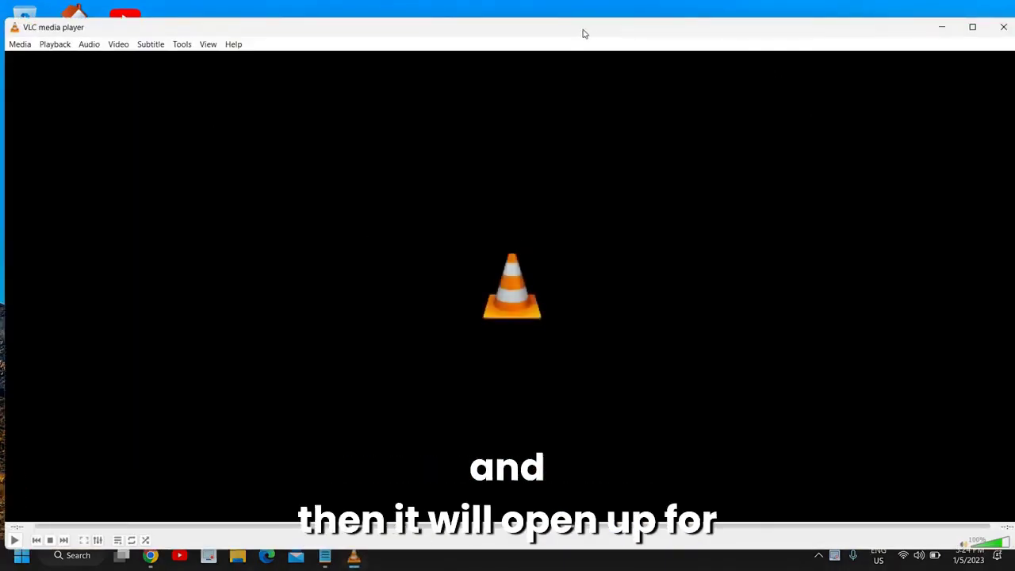
pyautogui.click(884, 31)
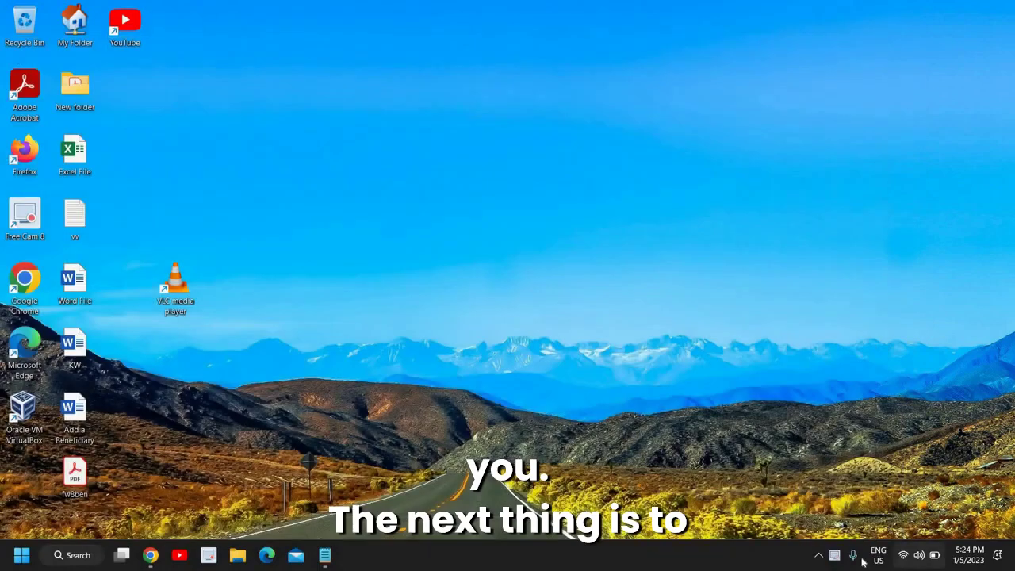
pyautogui.click(834, 555)
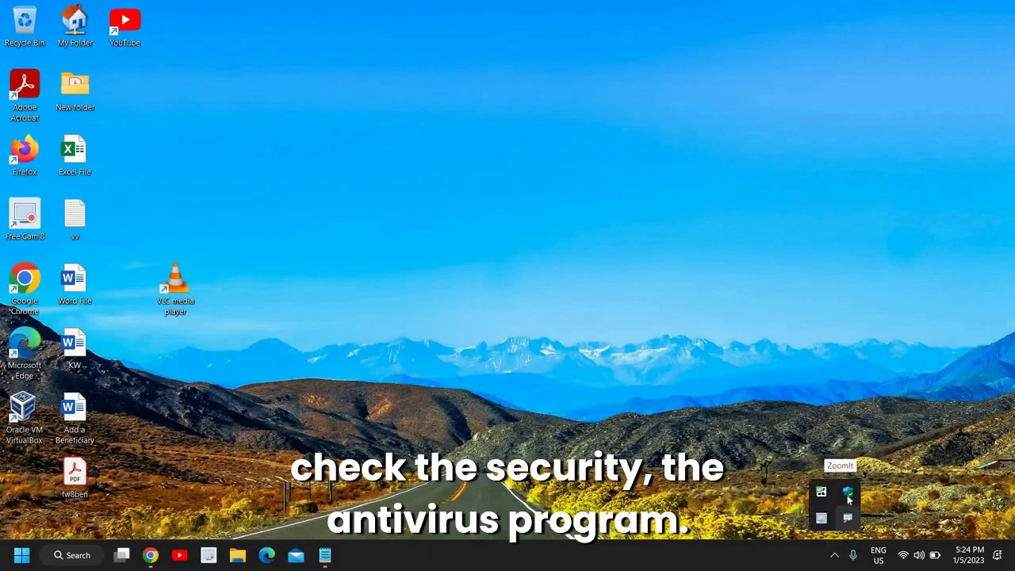
pyautogui.click(657, 440)
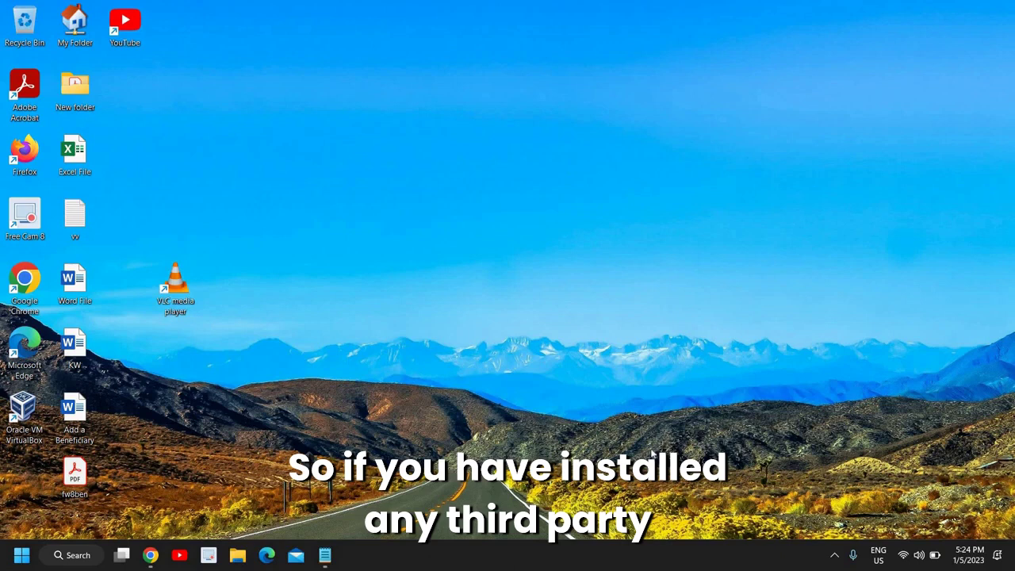
pyautogui.click(835, 555)
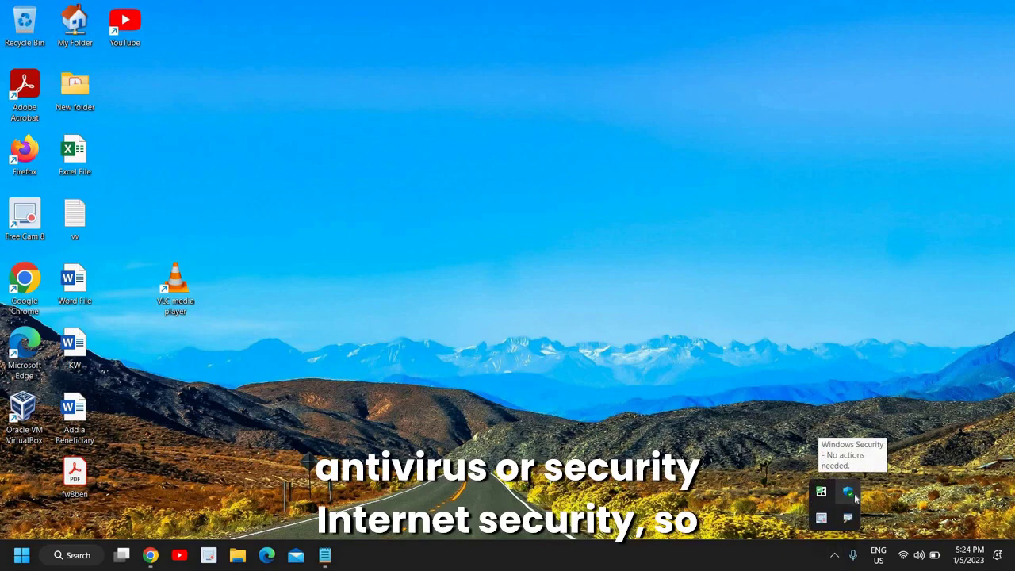
pyautogui.click(834, 555)
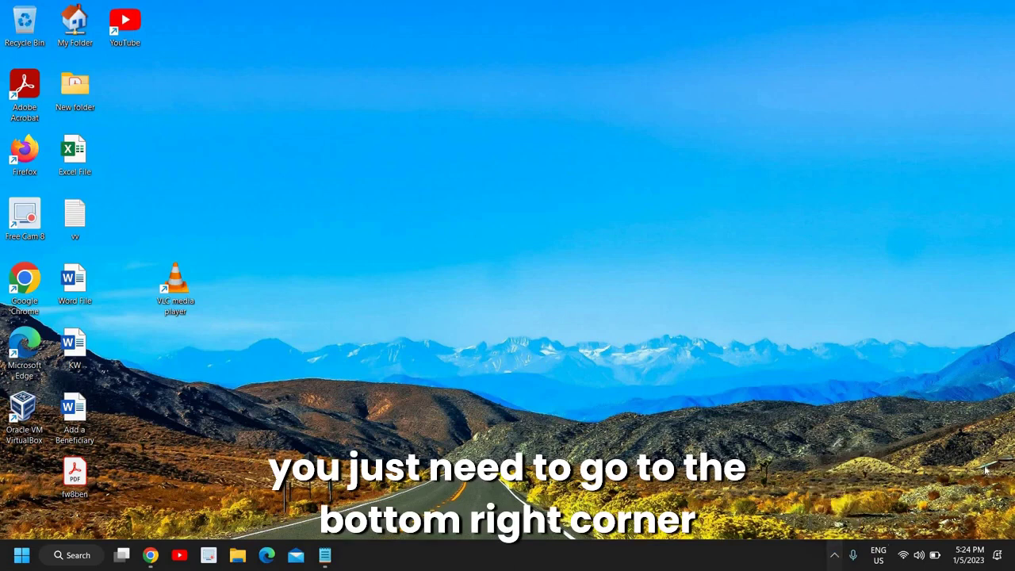
# - Open the Windows Security dashboard from the hidden notification-area icons
pyautogui.click(835, 557)
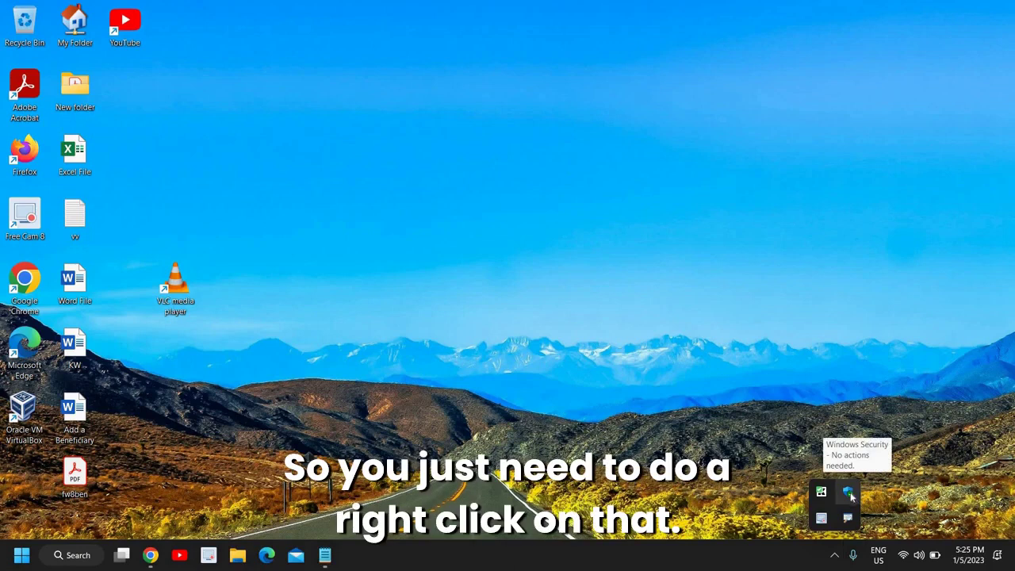
pyautogui.rightClick(851, 494)
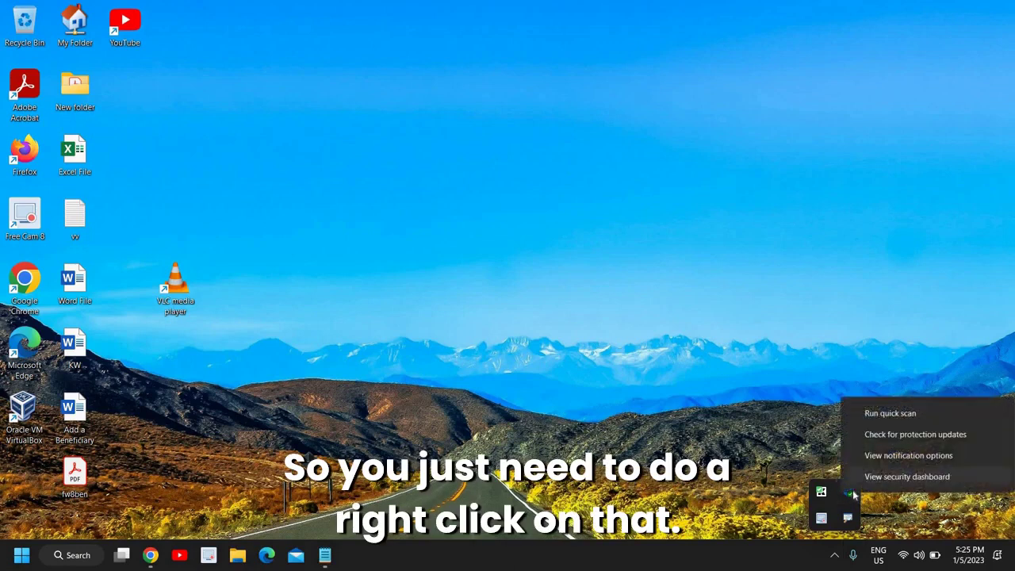
pyautogui.click(917, 478)
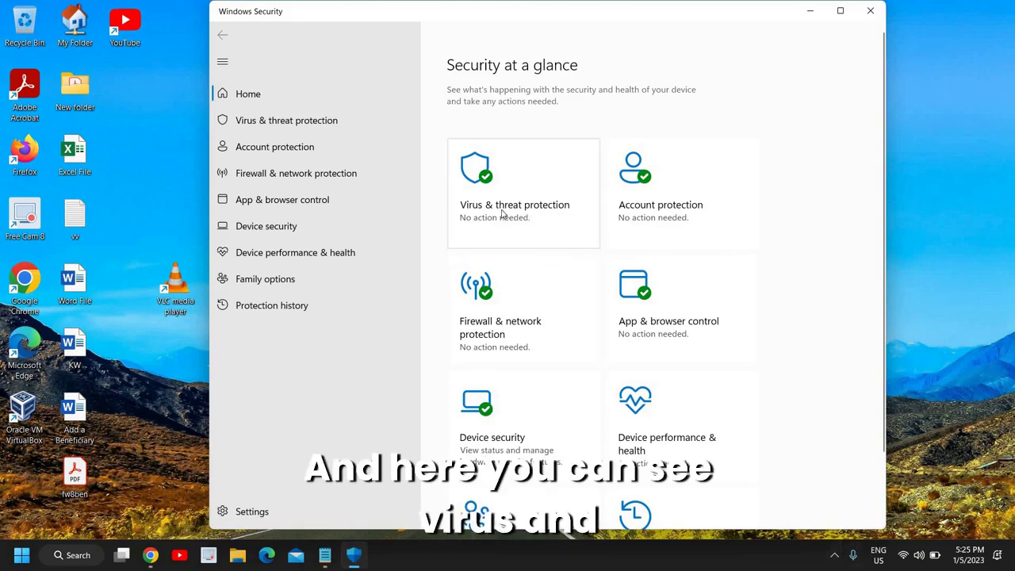
# - Turn off Real-time protection in the Virus & threat protection settings and close Windows Security
pyautogui.click(503, 215)
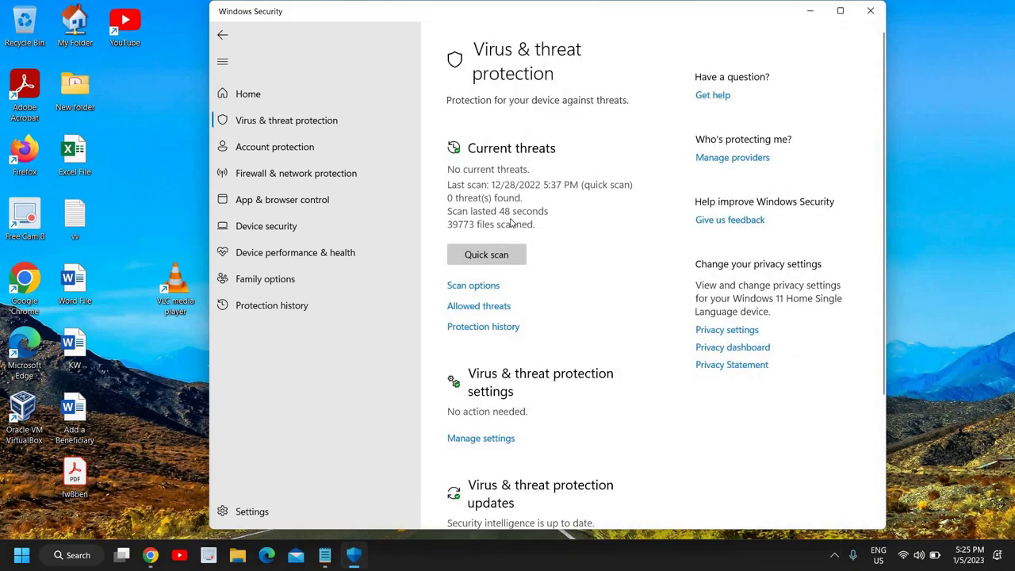
pyautogui.scroll(-2, 503, 431)
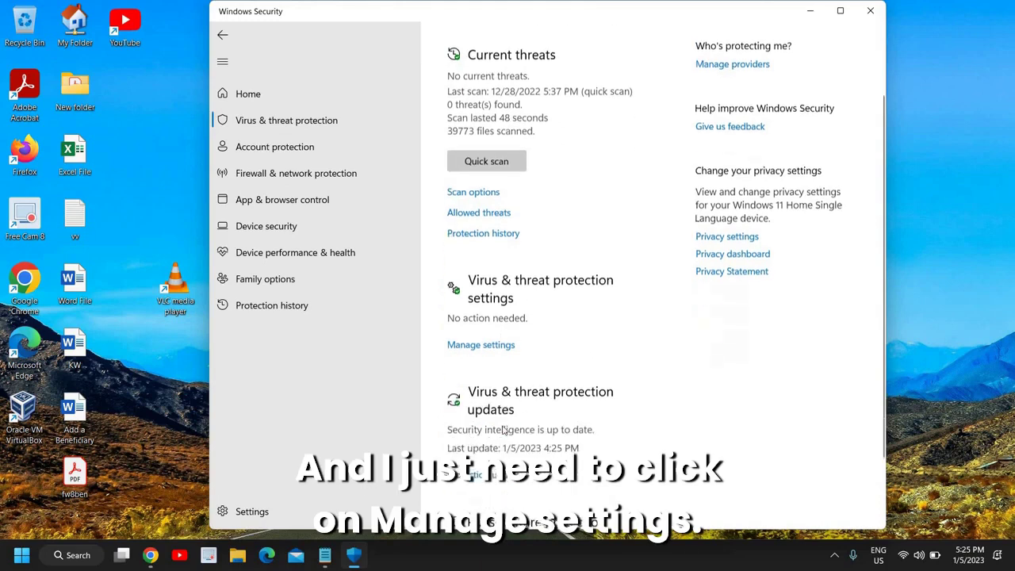
pyautogui.click(483, 338)
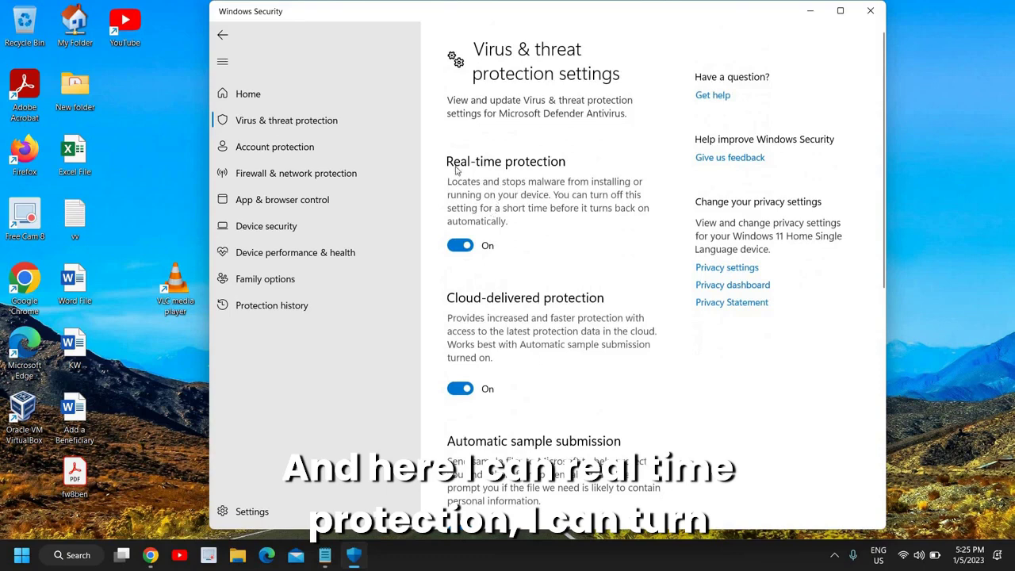
pyautogui.click(463, 246)
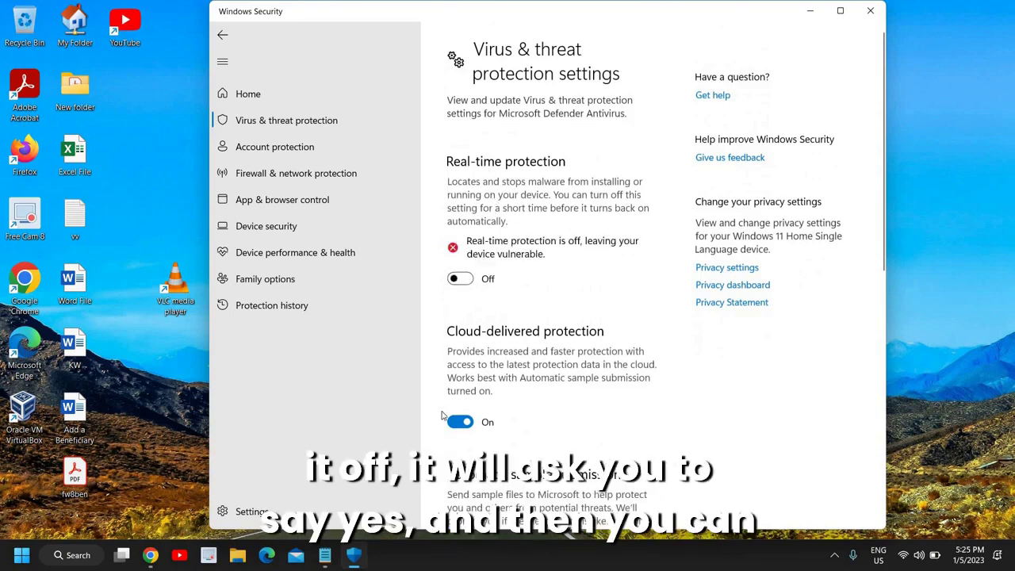
pyautogui.click(810, 11)
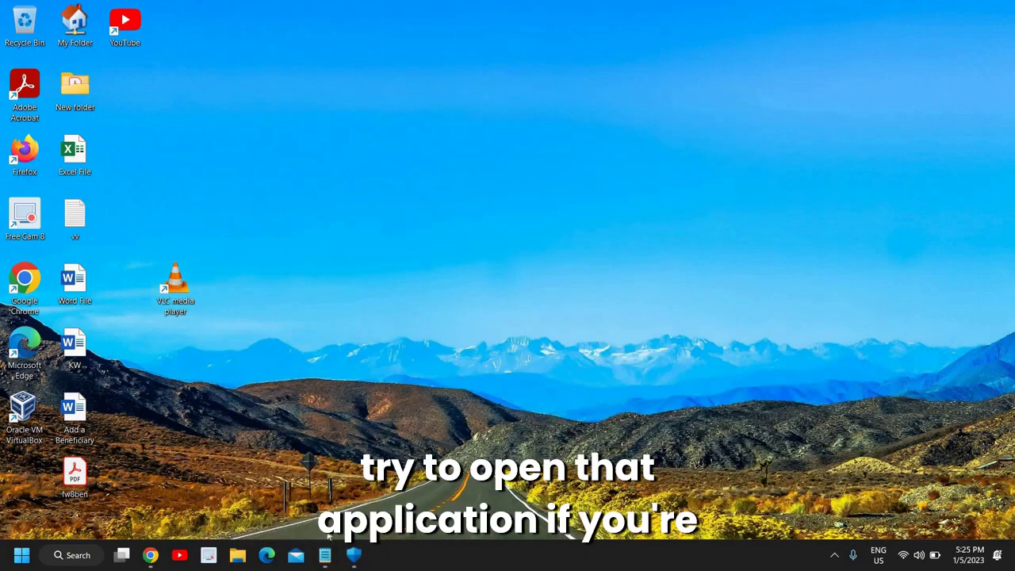
pyautogui.click(354, 555)
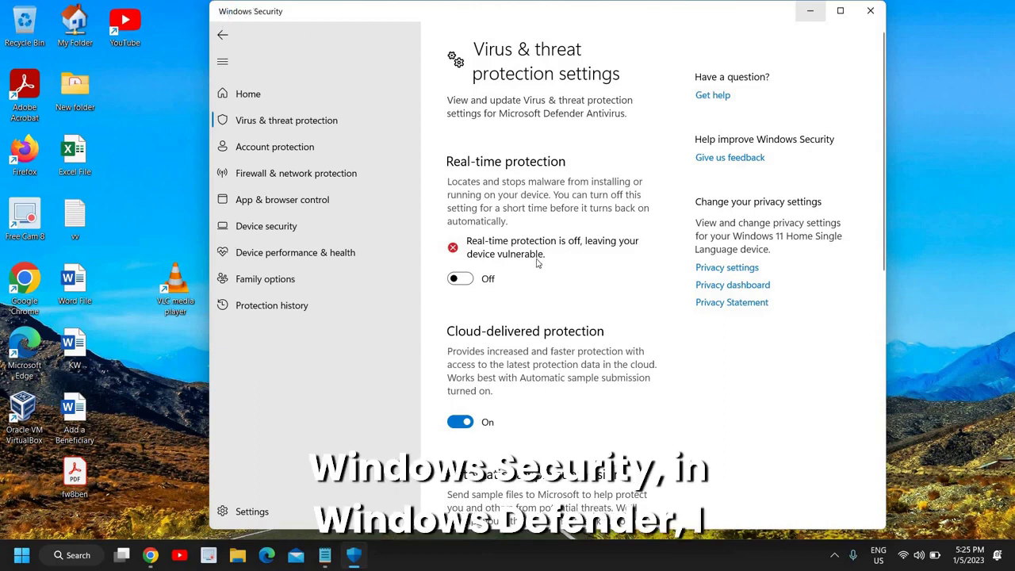
pyautogui.hotkey('alt', 'F4')
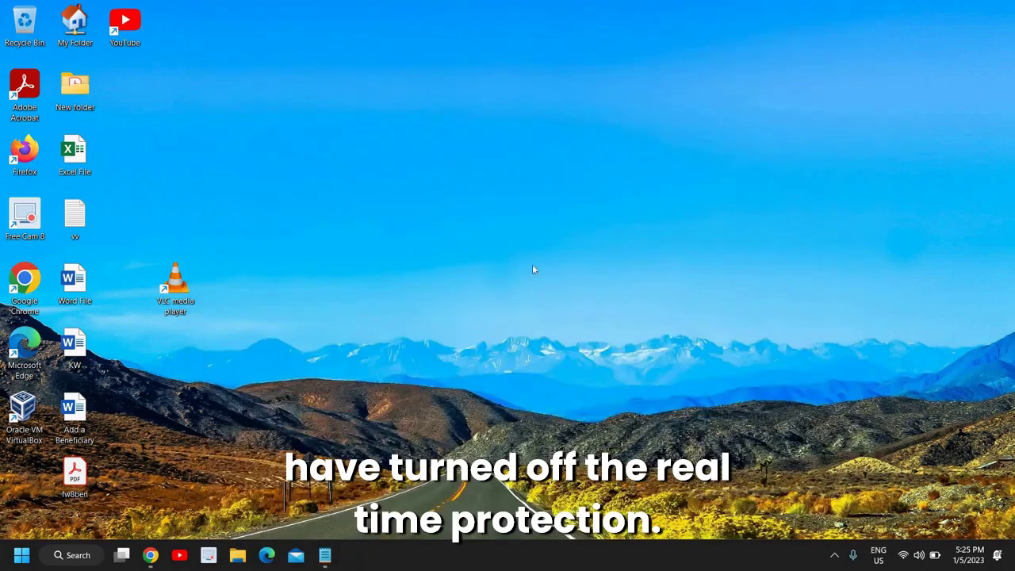
# - Reopen Windows Security from the hidden notification-area icons to check its status, and minimise its window
pyautogui.click(835, 556)
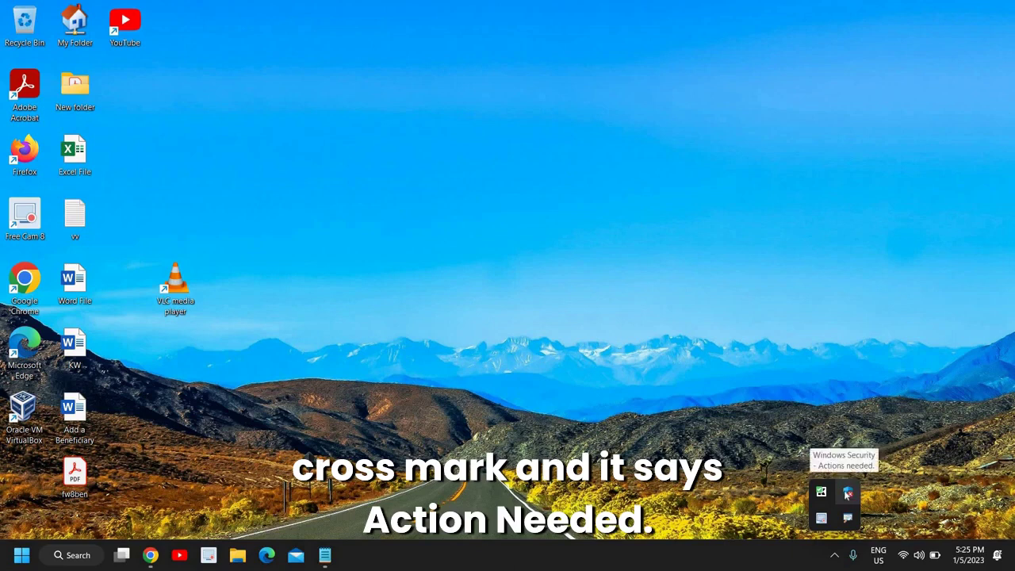
pyautogui.doubleClick(847, 494)
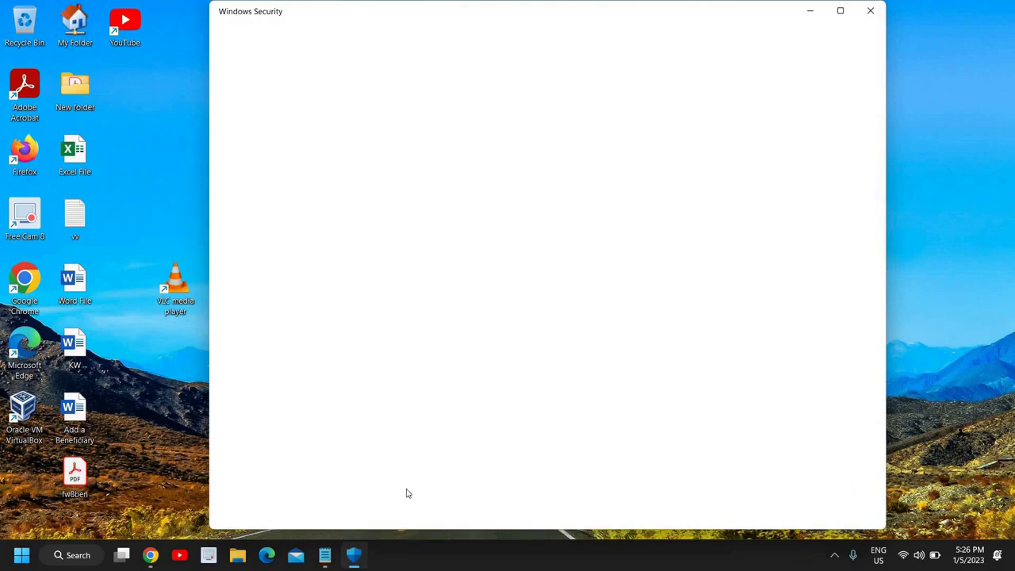
pyautogui.click(354, 558)
pyautogui.click(353, 558)
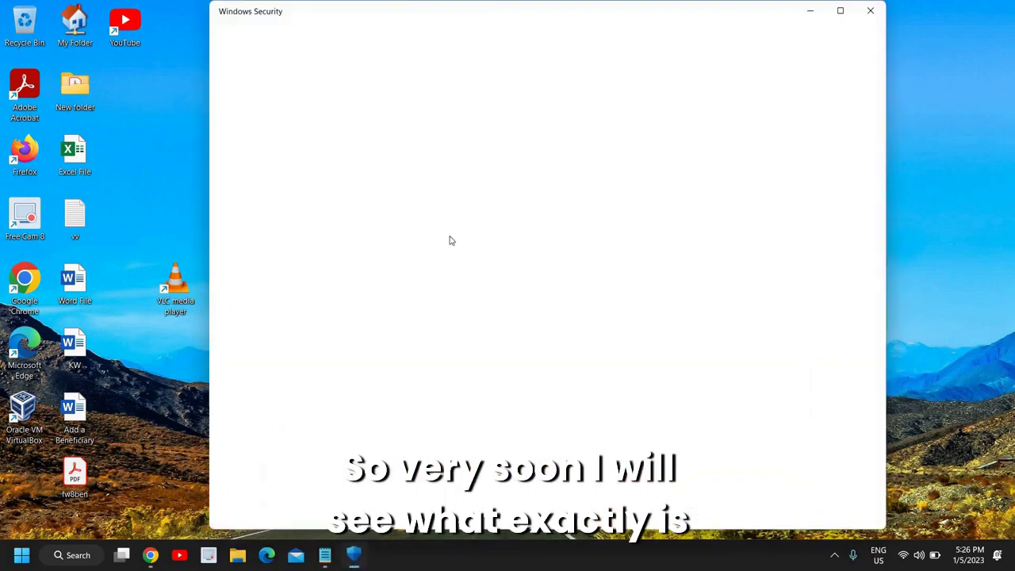
pyautogui.click(810, 13)
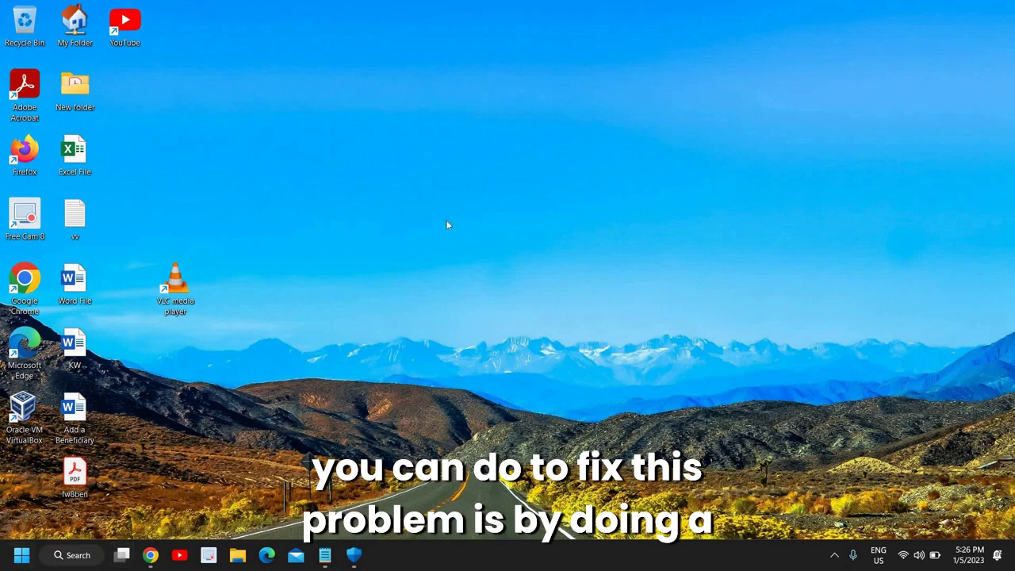
# - Open the list of installed apps in Windows Settings
pyautogui.rightClick(16, 559)
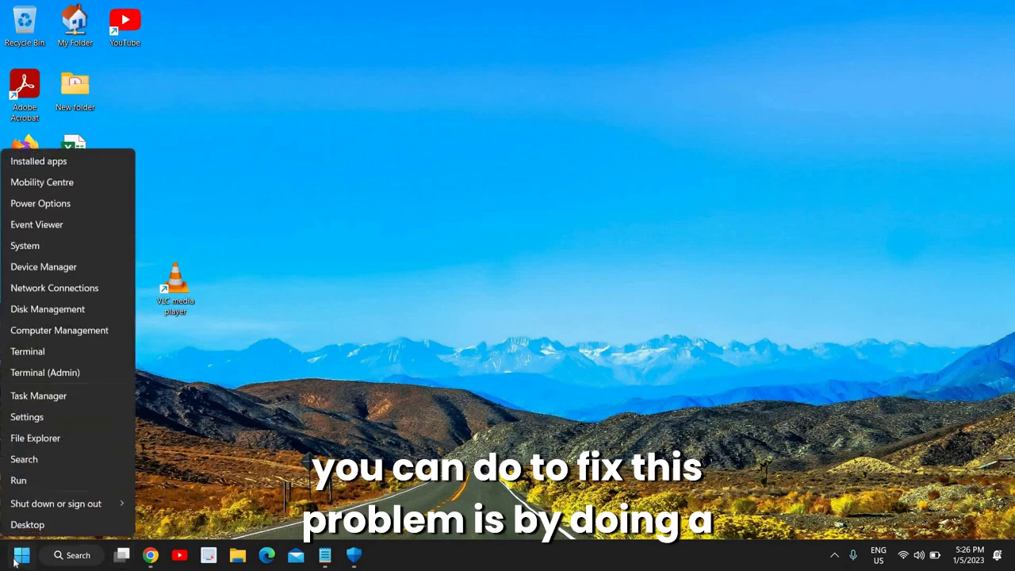
pyautogui.click(29, 417)
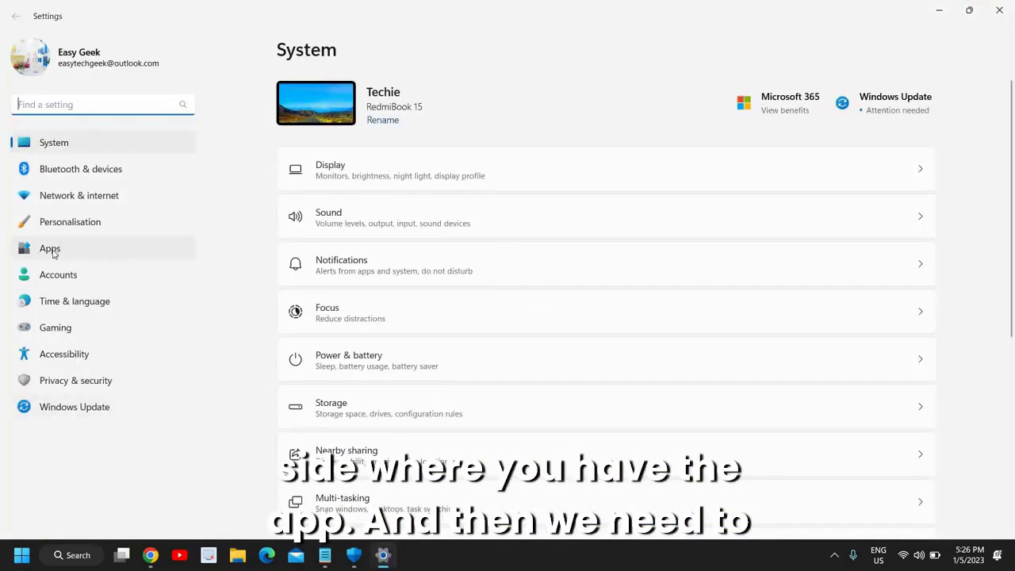
pyautogui.click(52, 249)
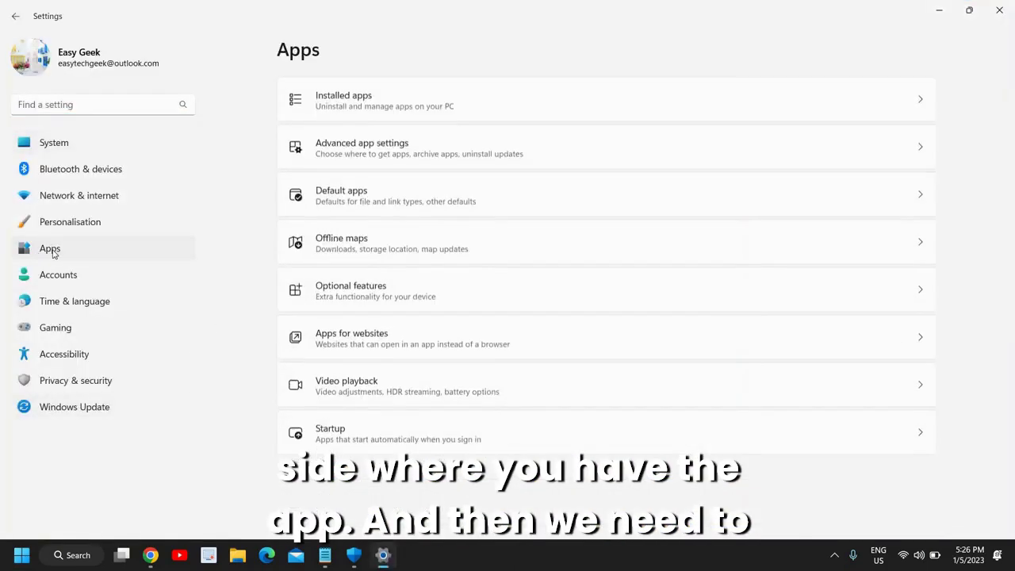
pyautogui.click(381, 103)
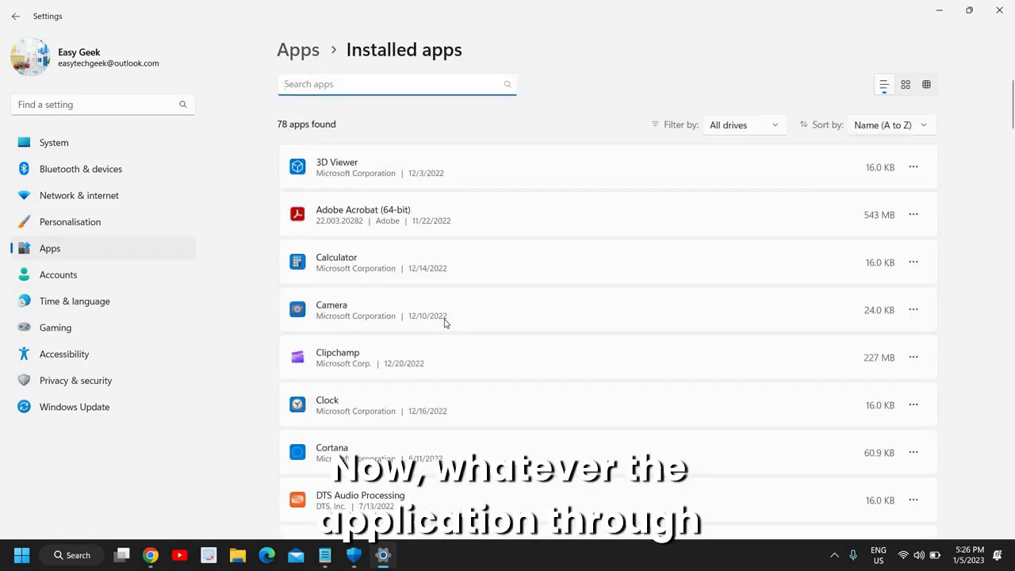
# - Examine the Repair and Reset choices in Instagram's advanced options, and clear the Settings and Windows Security windows from the desktop
pyautogui.scroll(-3, 341, 417)
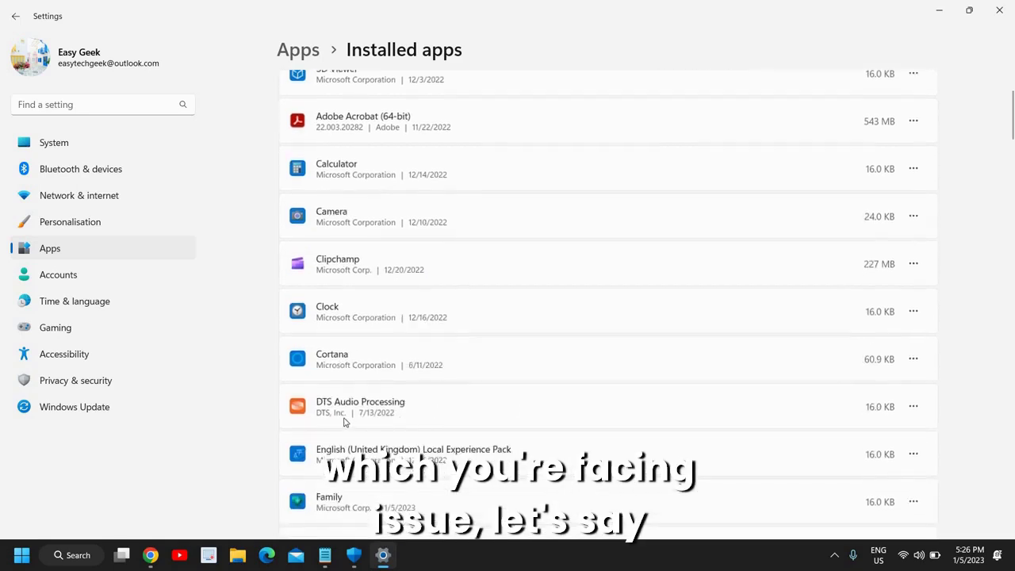
pyautogui.scroll(-3, 343, 422)
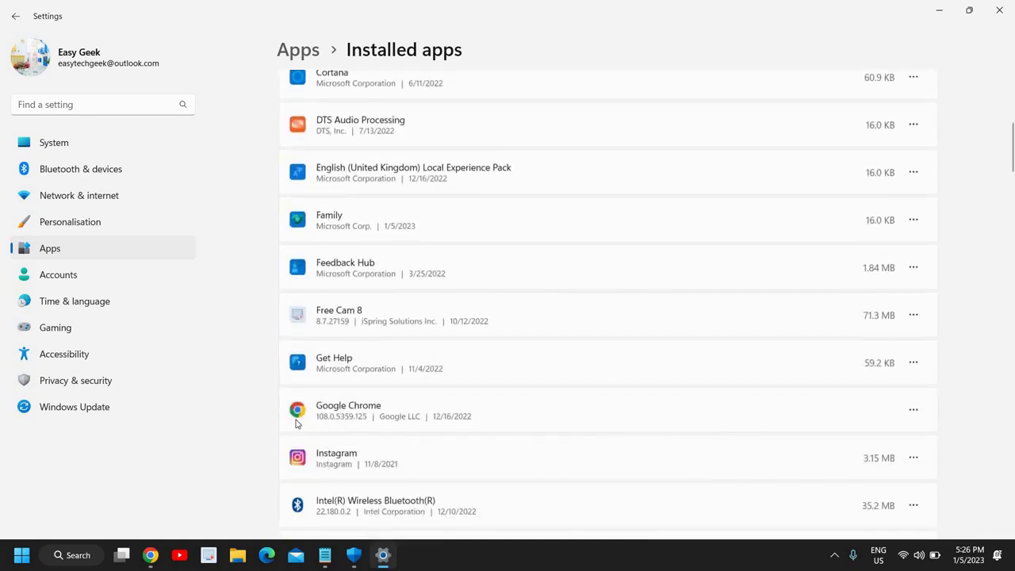
pyautogui.scroll(-3, 455, 446)
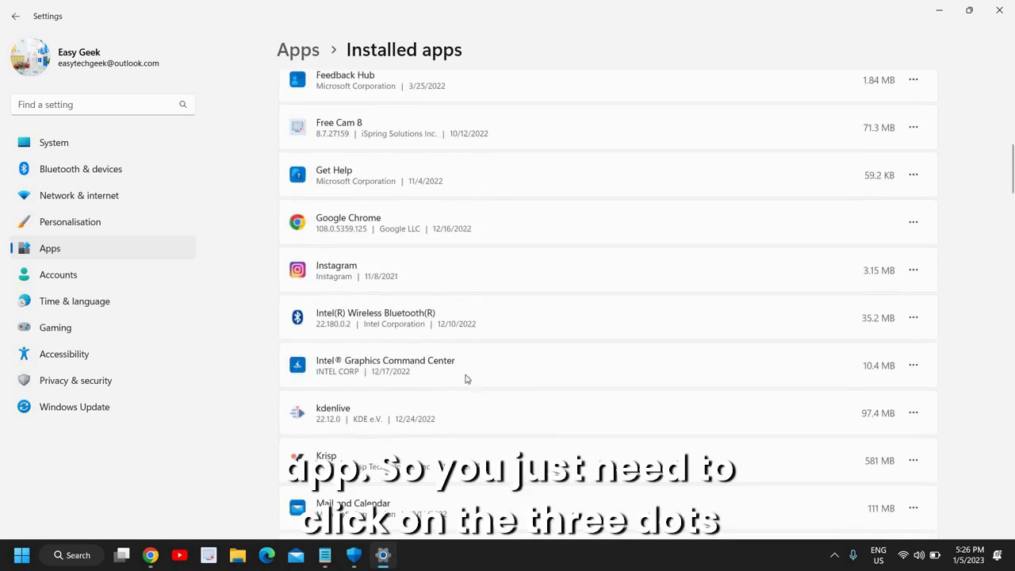
pyautogui.click(914, 271)
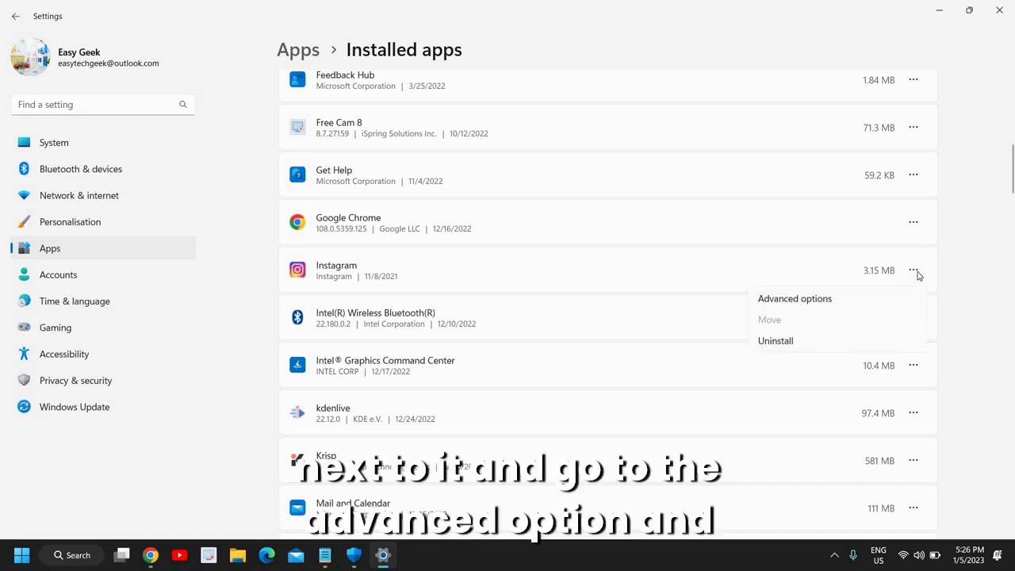
pyautogui.click(806, 307)
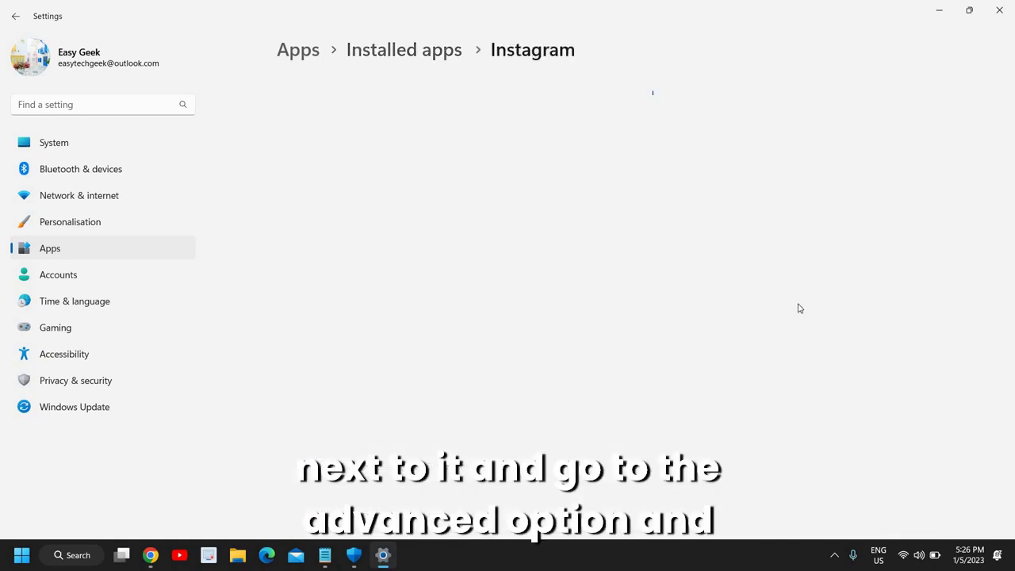
pyautogui.scroll(-5, 268, 420)
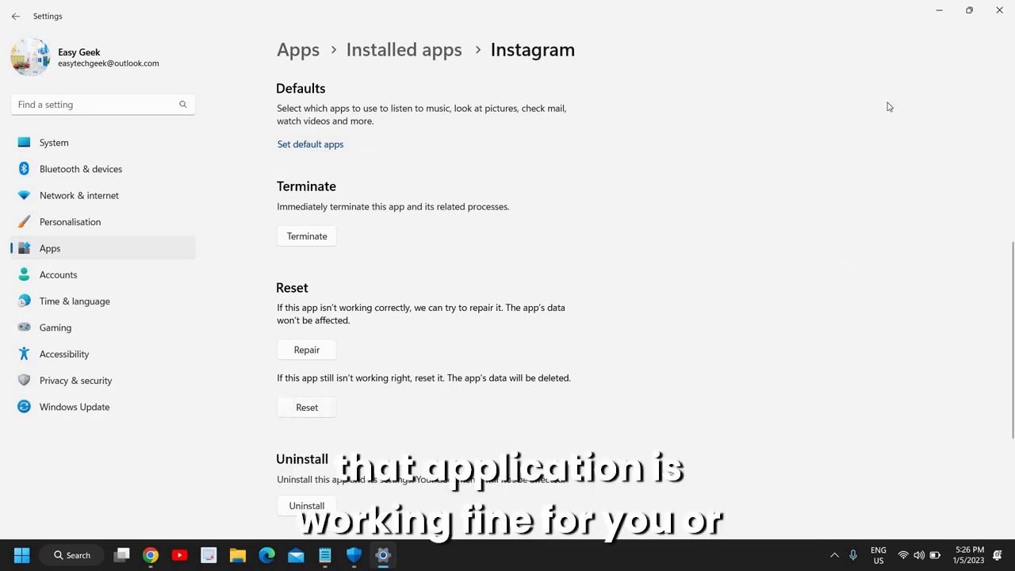
pyautogui.click(939, 9)
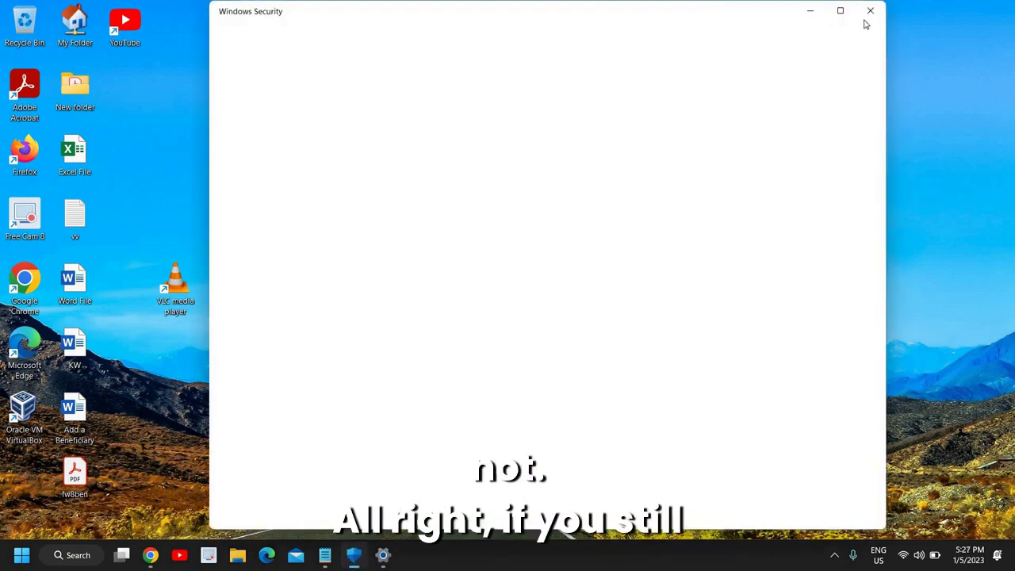
pyautogui.click(870, 10)
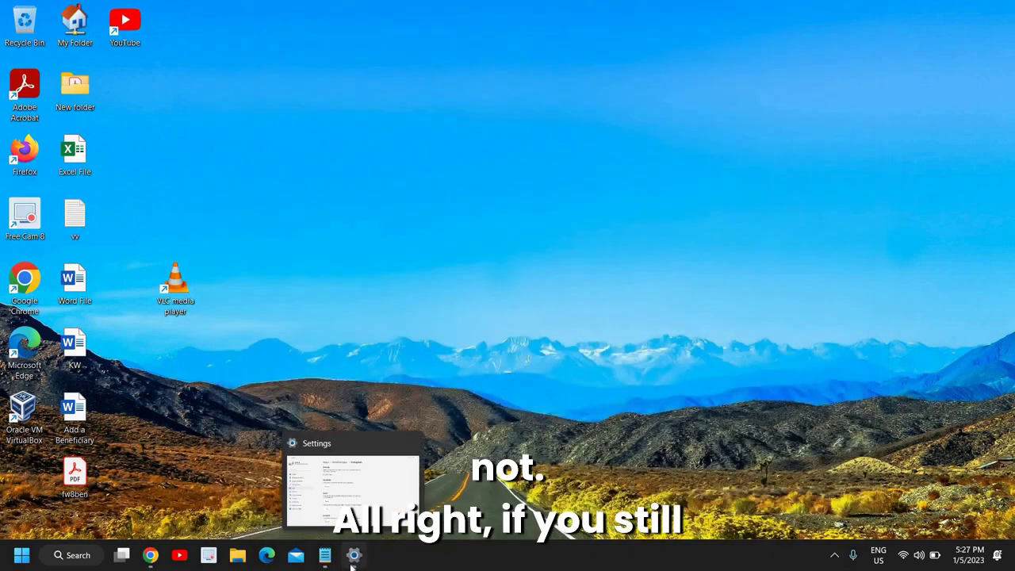
# - Search for CMD and open Command Prompt as administrator, approving the elevation request
pyautogui.click(78, 555)
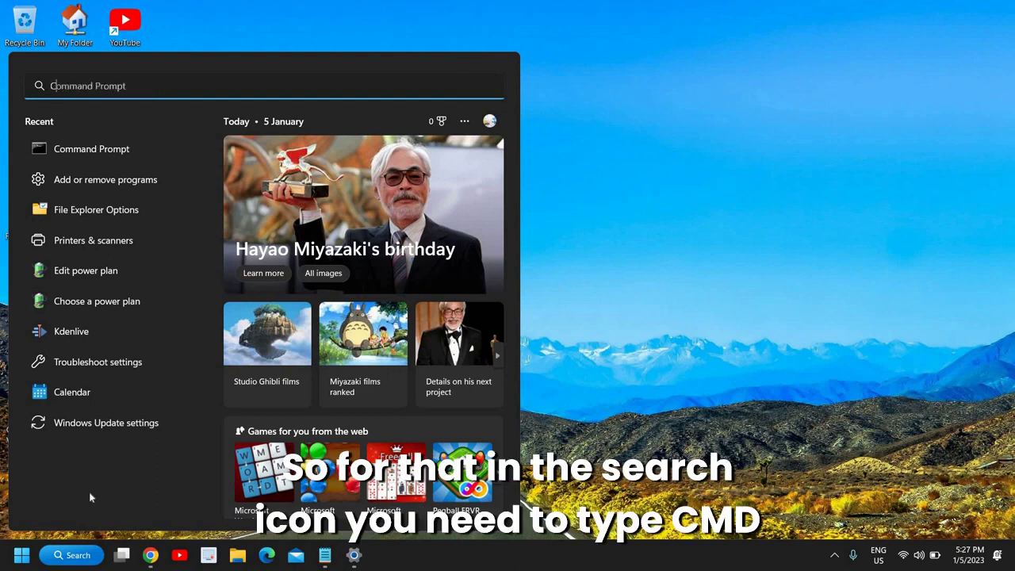
pyautogui.write('CMD')
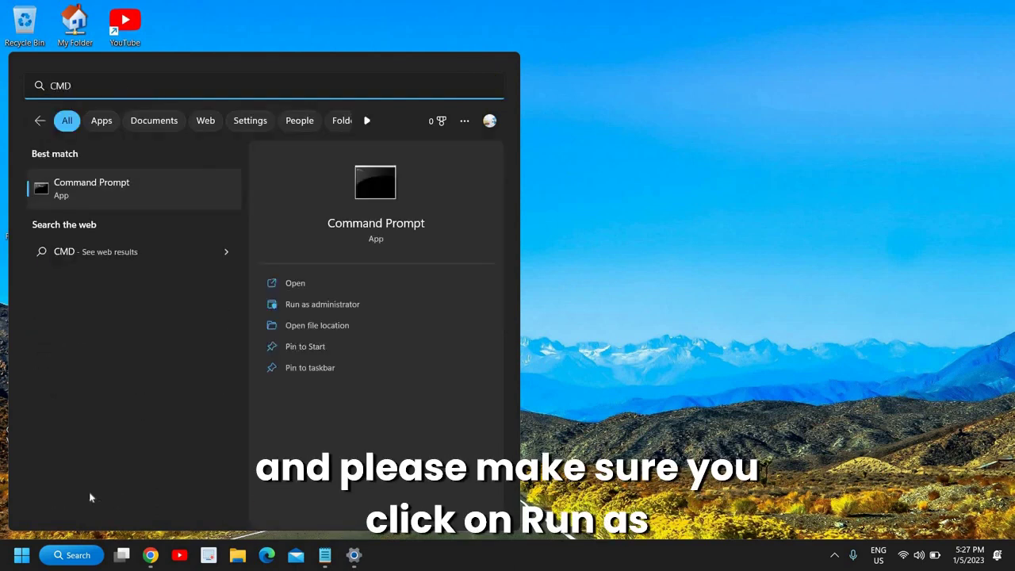
pyautogui.click(326, 306)
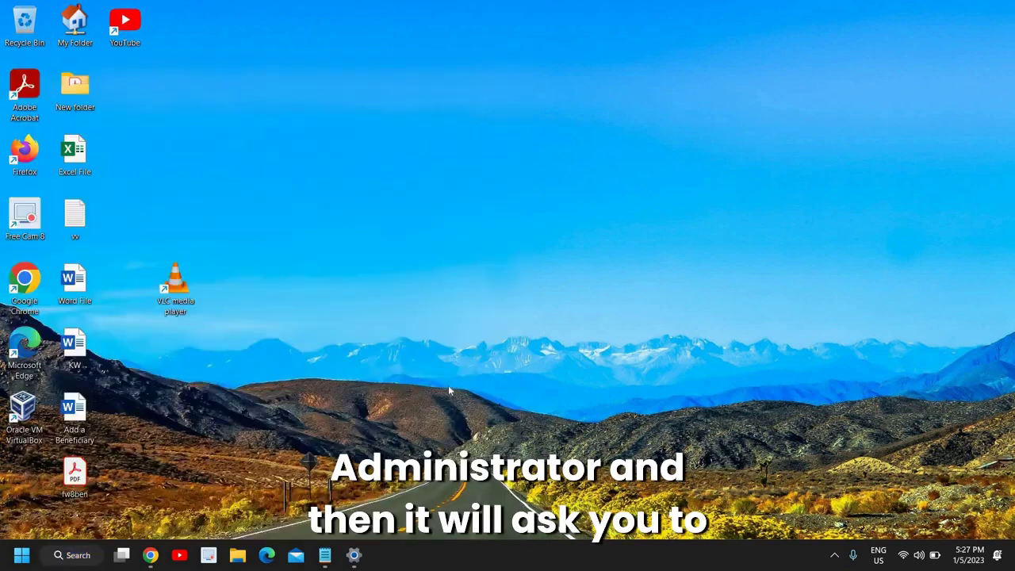
pyautogui.click(448, 386)
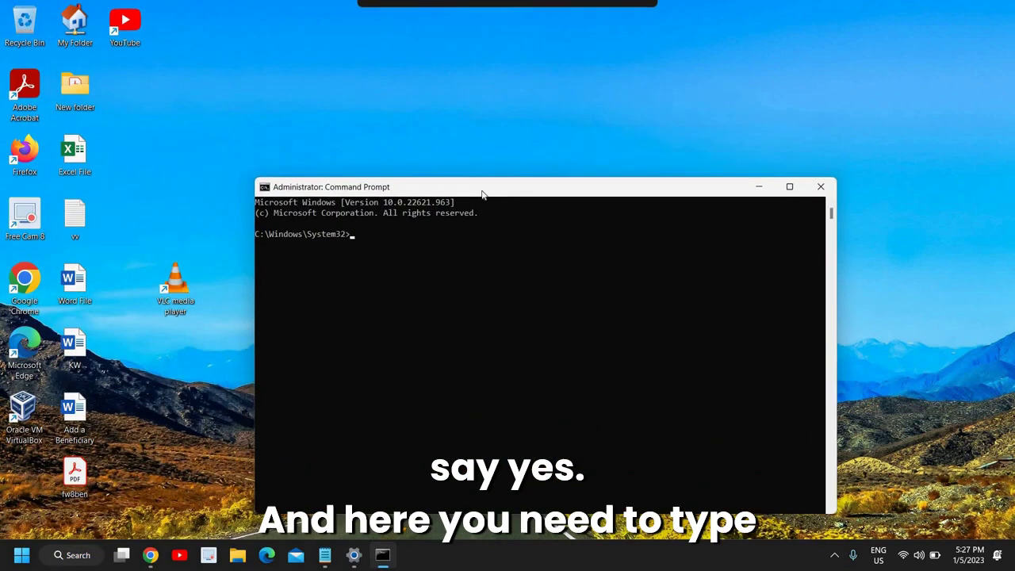
# - Enter the system file check command SFC /SCANNOW in the elevated Command Prompt
pyautogui.write('SFC /SCANNOW')
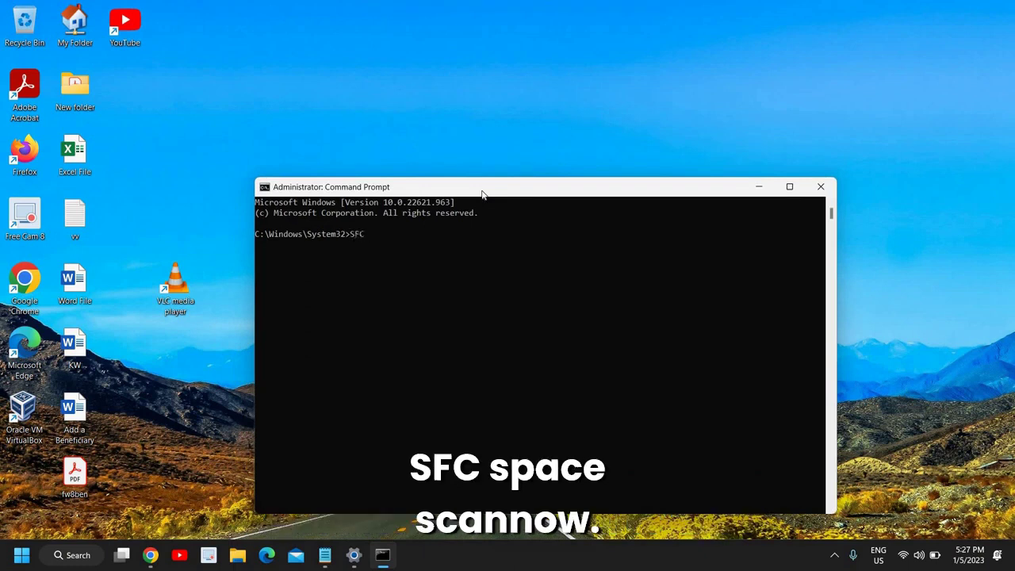